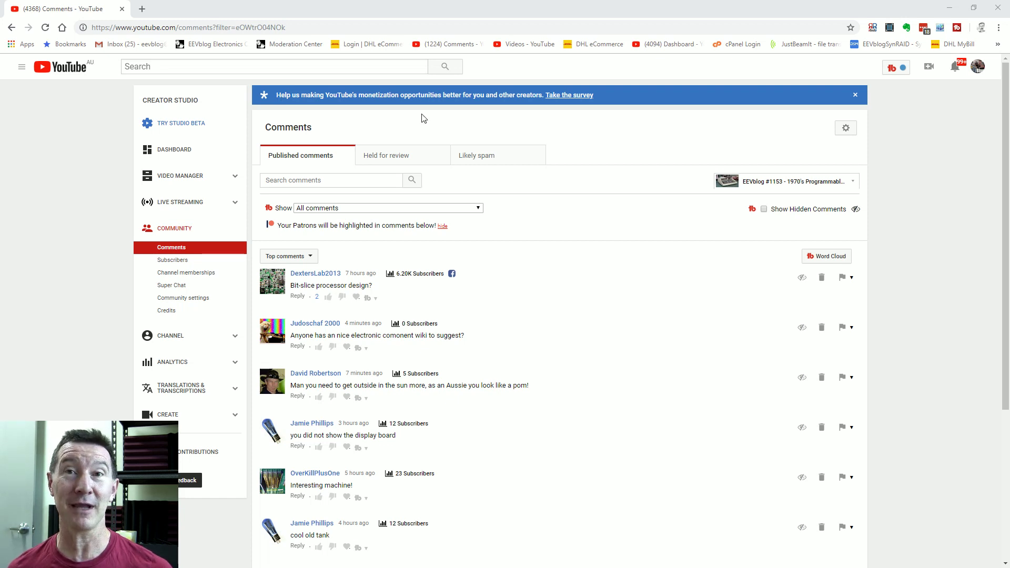
Launch YouTube's creator feedback survey from the 'Take the survey' banner.
left_click(566, 96)
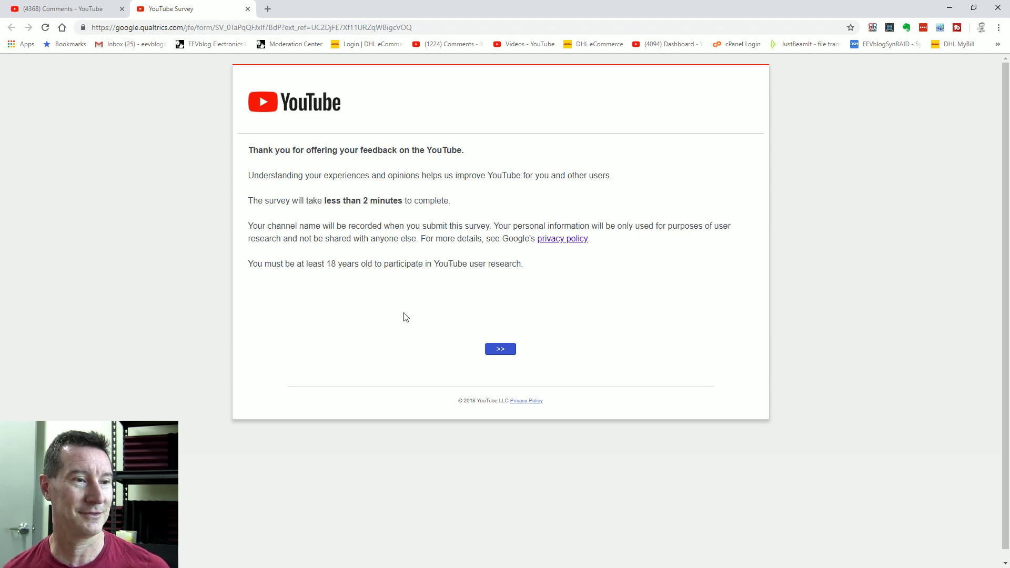
Open Google's privacy policy in a new tab and scroll through it.
right_click(553, 240)
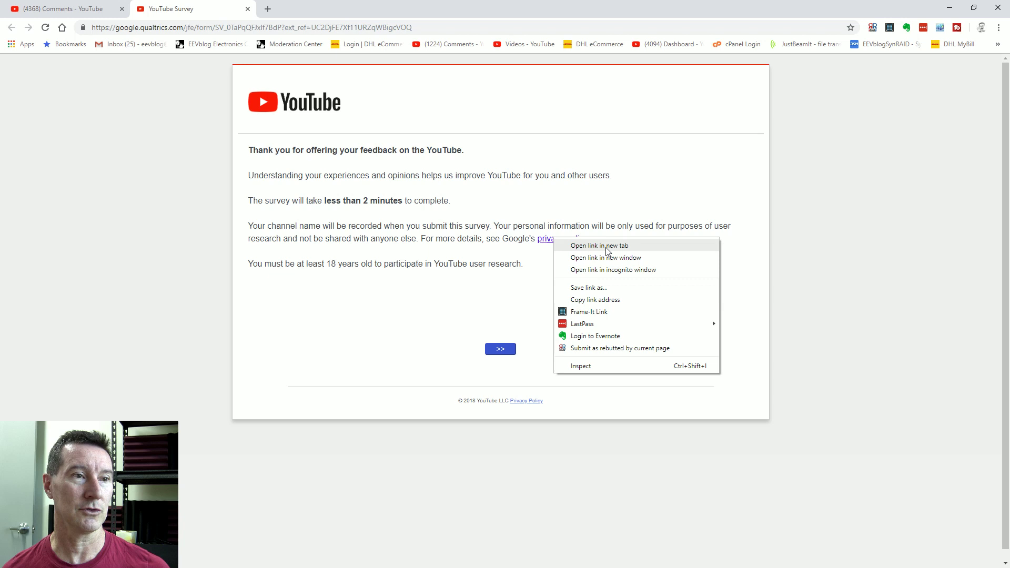
left_click(607, 247)
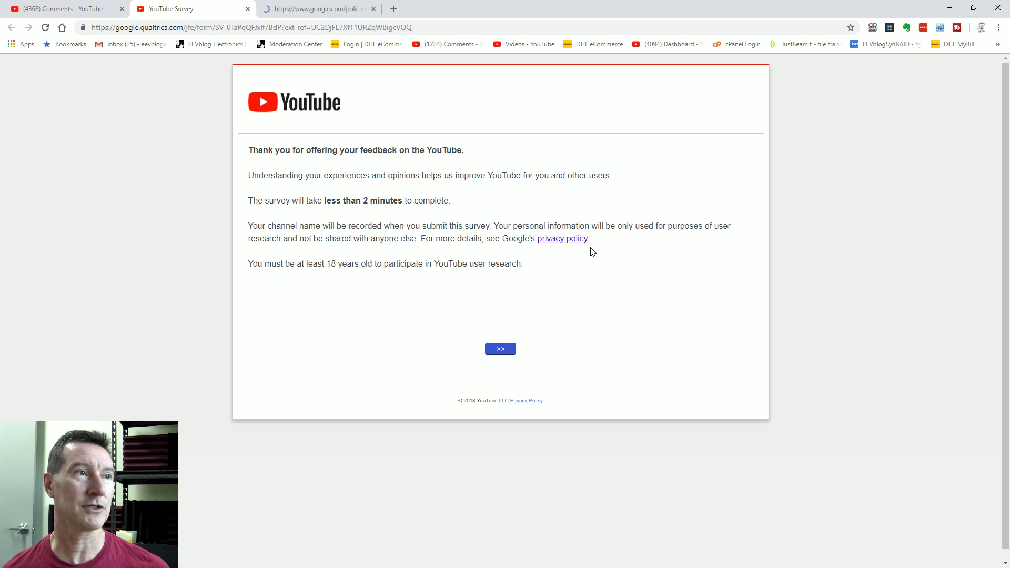
left_click(320, 9)
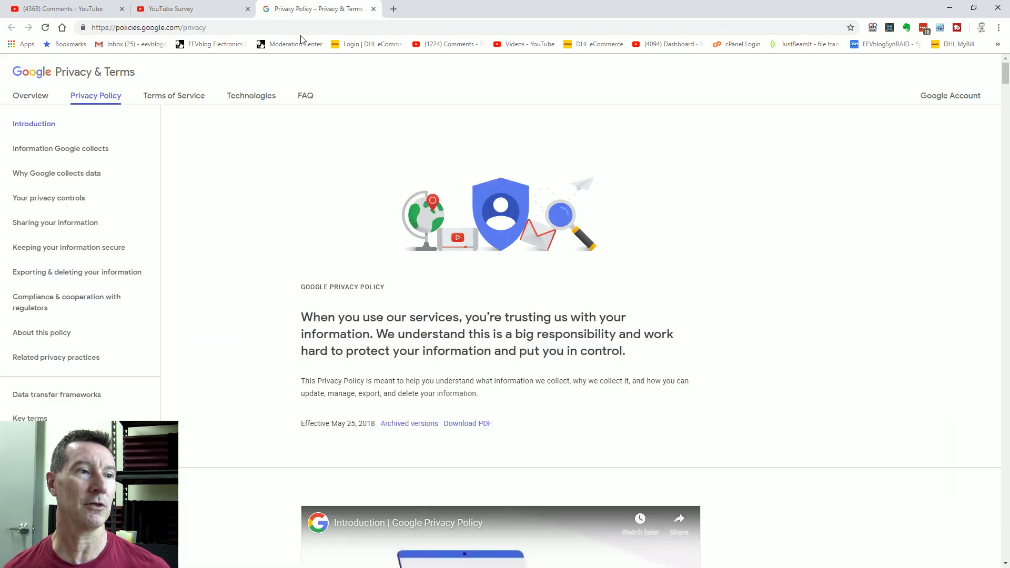
scroll(346, 278, "down", 2)
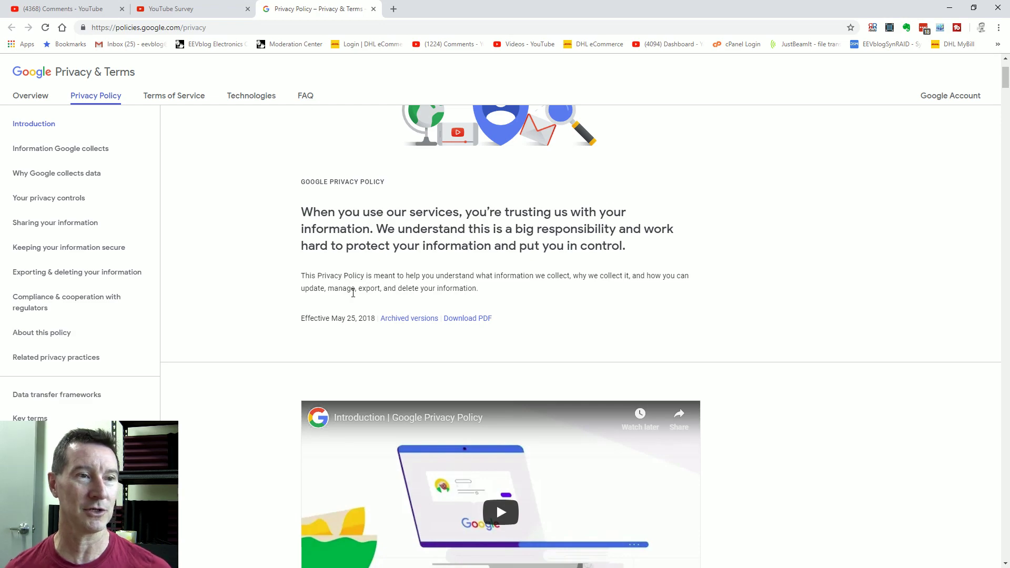
scroll(353, 294, "down", 3)
scroll(353, 293, "down", 6)
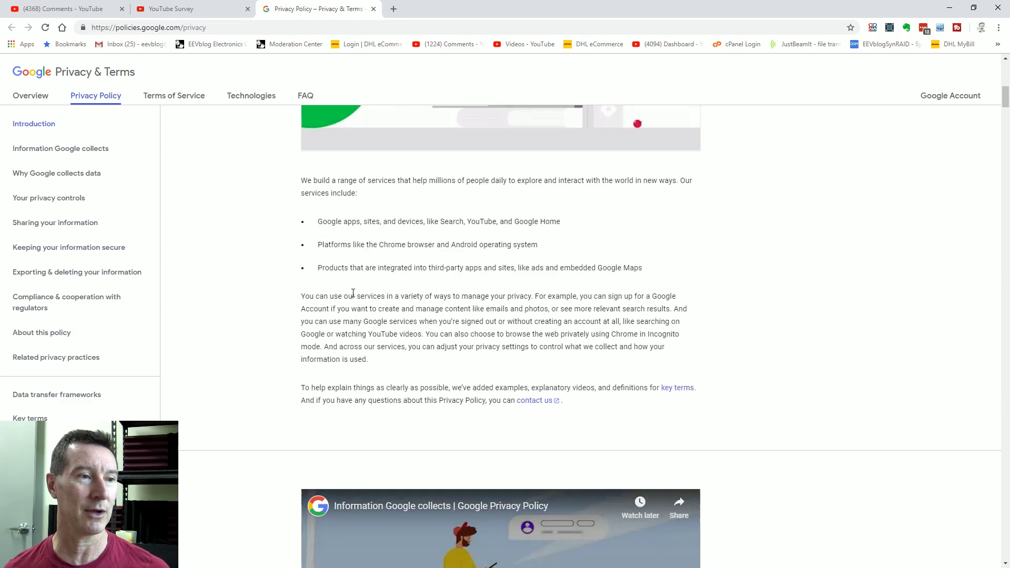
scroll(354, 294, "down", 5)
scroll(352, 294, "down", 6)
scroll(353, 298, "down", 2)
scroll(353, 297, "down", 7)
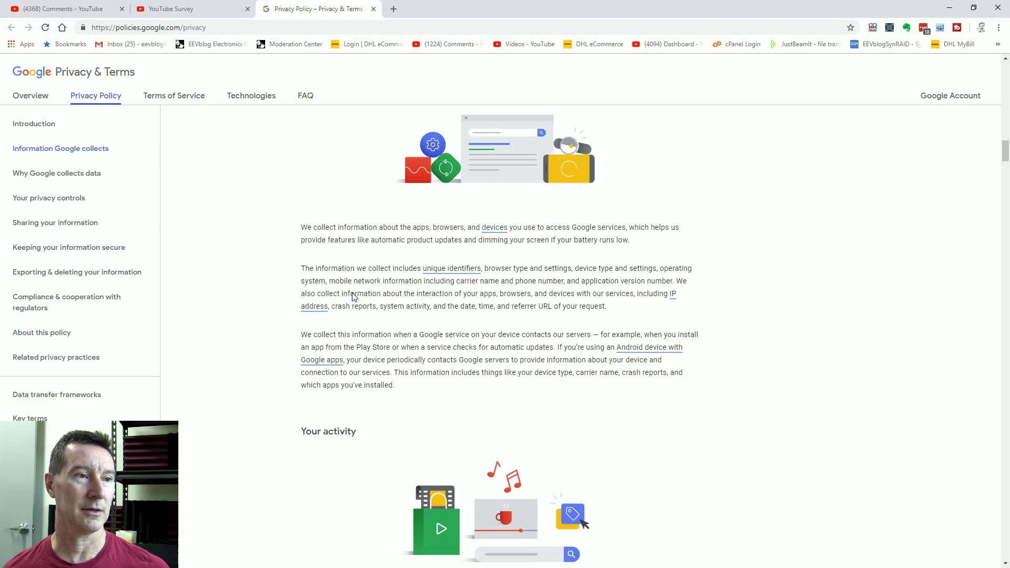
scroll(354, 293, "down", 6)
scroll(353, 293, "down", 5)
scroll(353, 293, "down", 6)
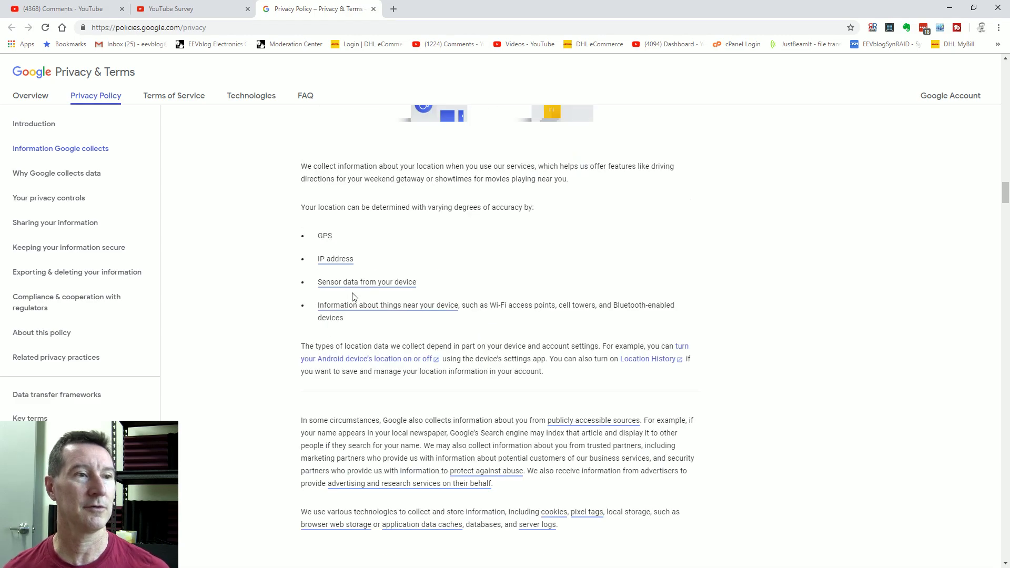
scroll(353, 295, "down", 8)
scroll(354, 297, "down", 3)
scroll(353, 297, "down", 4)
scroll(354, 297, "down", 5)
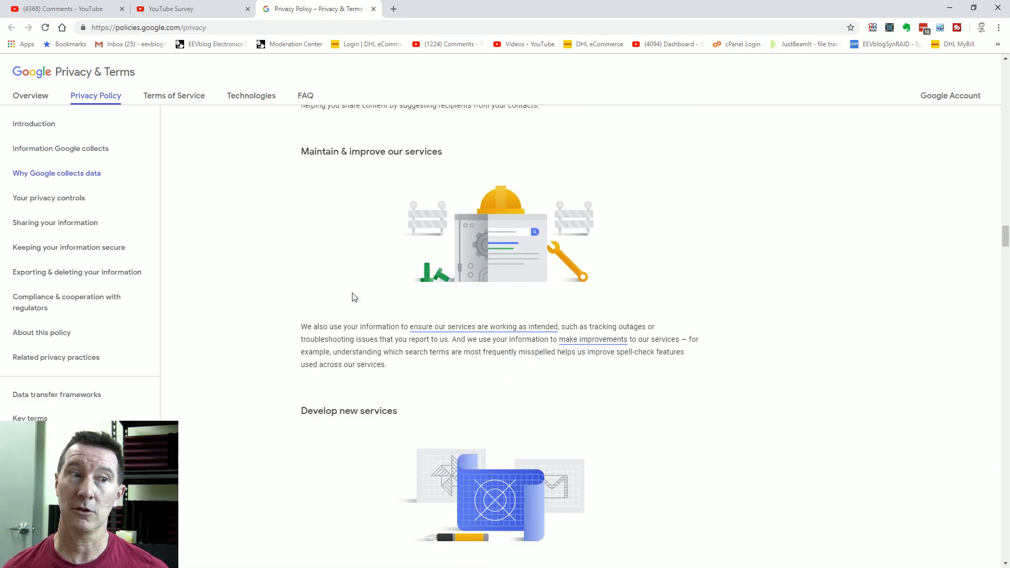
scroll(354, 297, "down", 5)
scroll(353, 298, "down", 3)
scroll(353, 297, "down", 4)
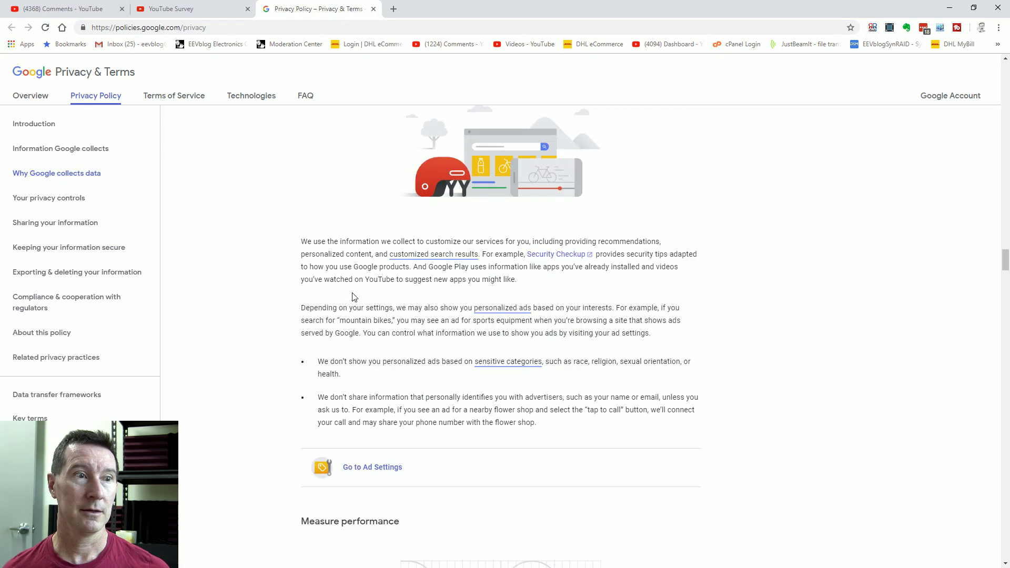
scroll(354, 297, "down", 5)
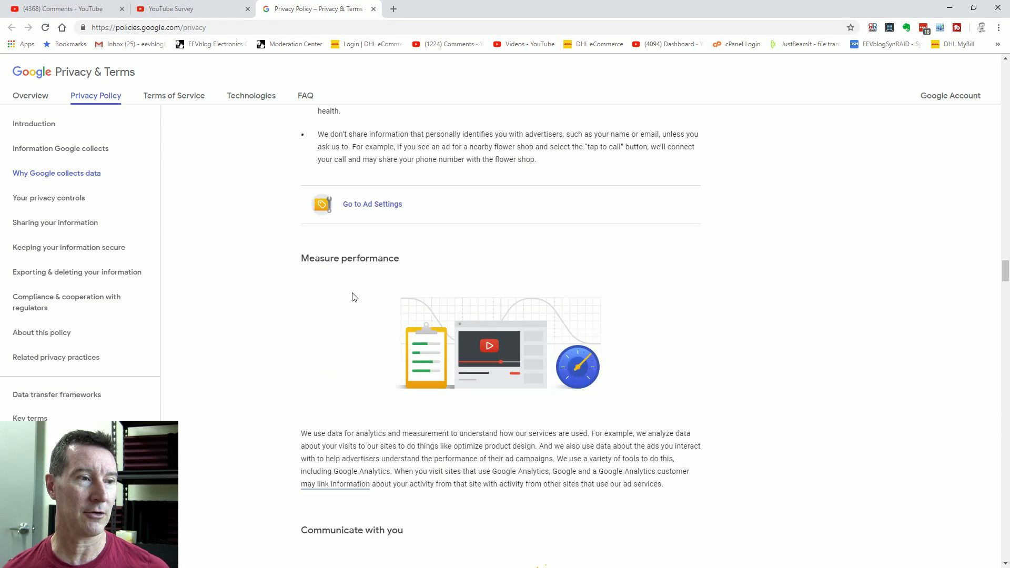
scroll(353, 297, "down", 4)
scroll(353, 297, "down", 4)
scroll(353, 297, "down", 5)
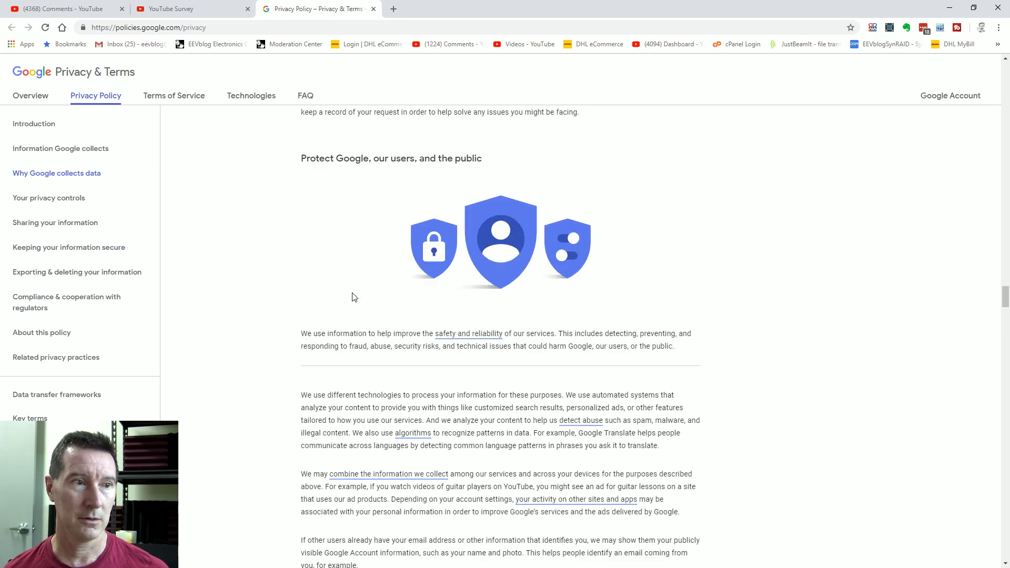
Open the safety-and-reliability and algorithms links in new tabs, then keep reading the policy.
left_click(463, 335)
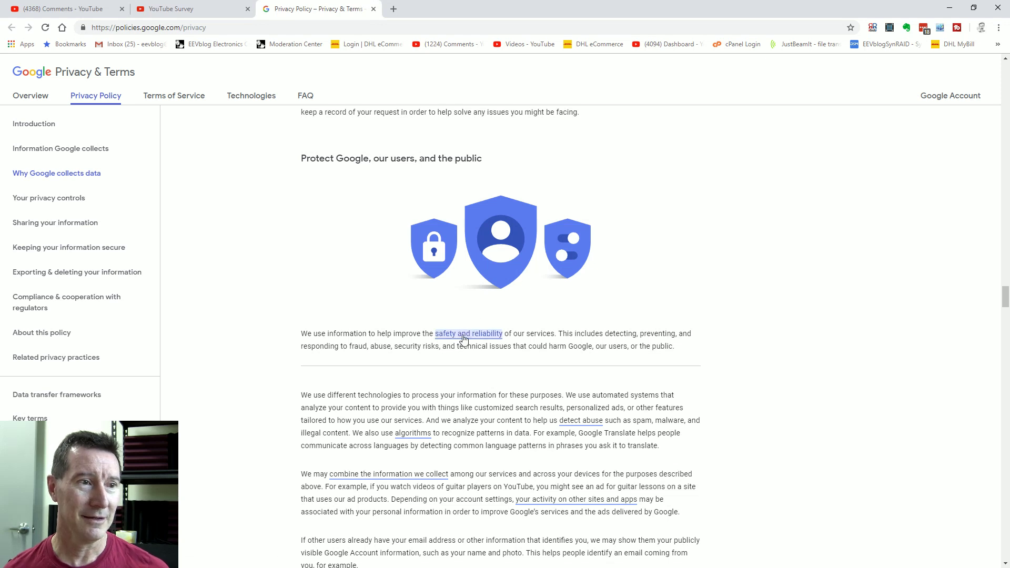
scroll(479, 347, "down", 2)
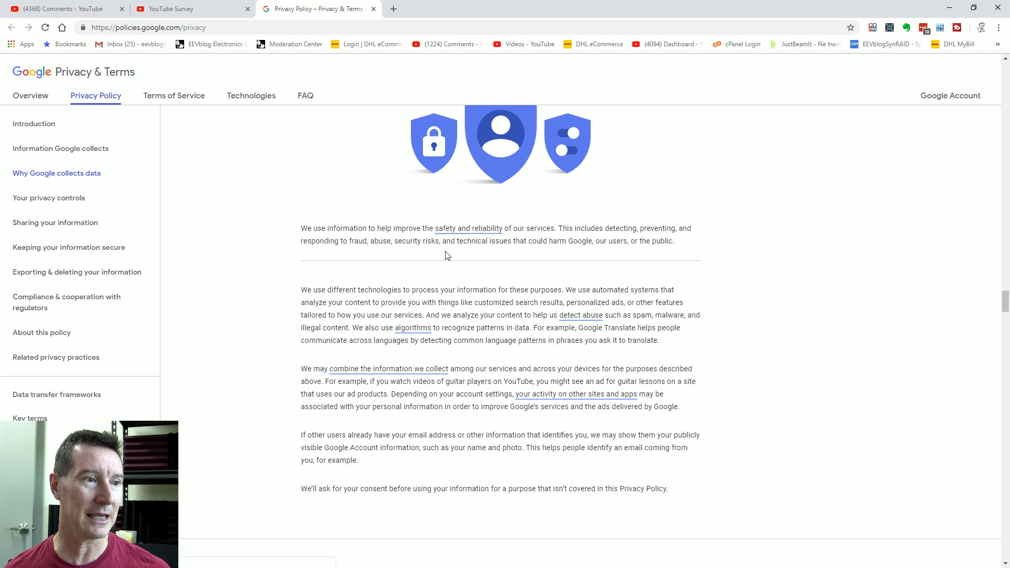
left_click(473, 232)
right_click(472, 230)
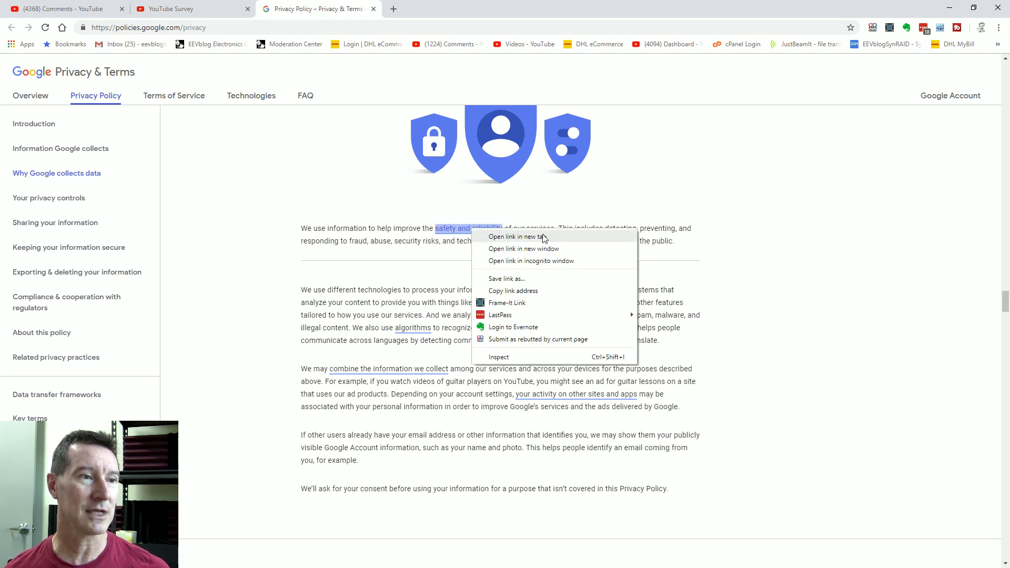
left_click(544, 237)
right_click(442, 330)
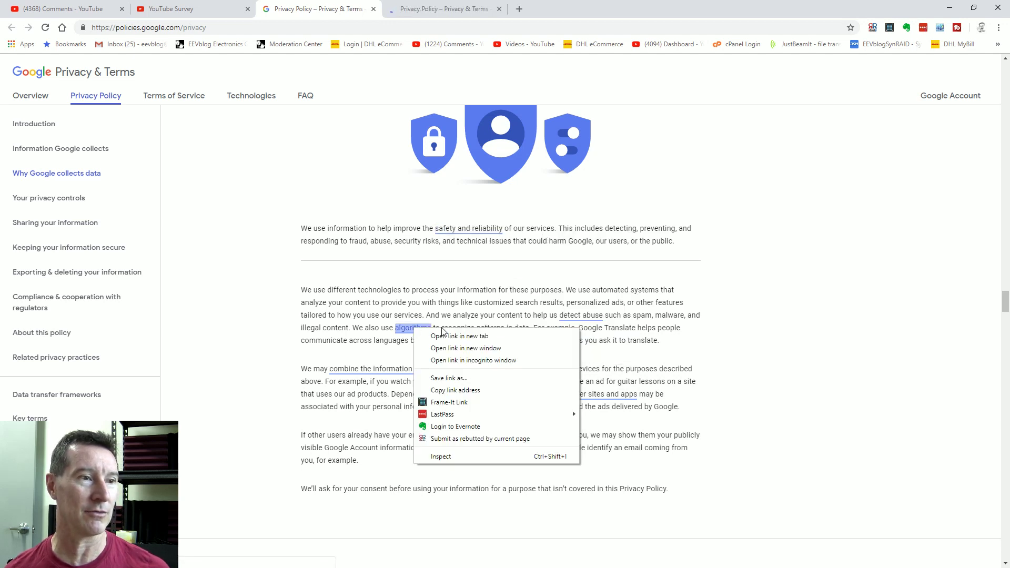
left_click(467, 336)
scroll(474, 310, "down", 6)
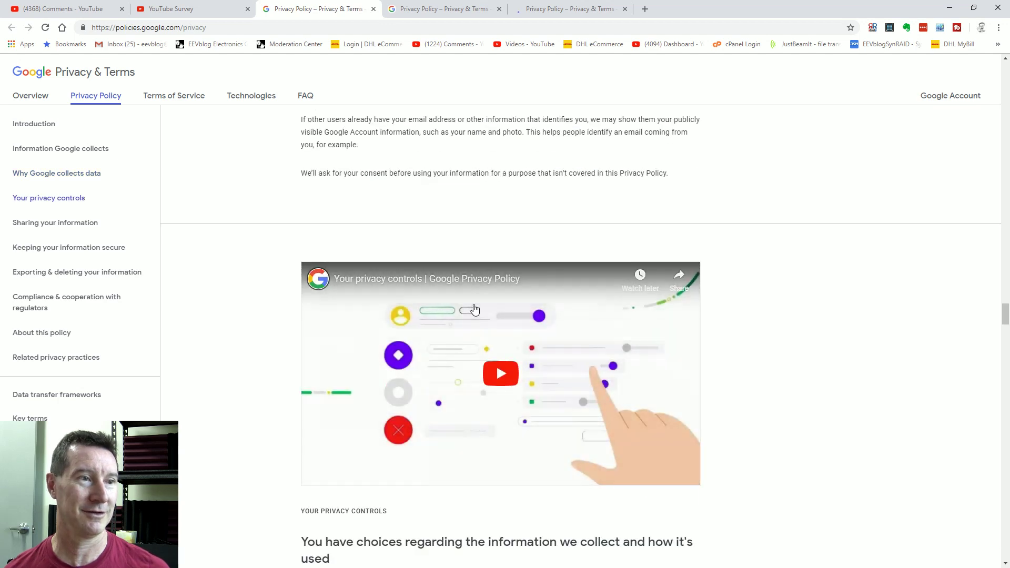
scroll(475, 309, "down", 3)
scroll(474, 308, "down", 3)
scroll(472, 307, "down", 2)
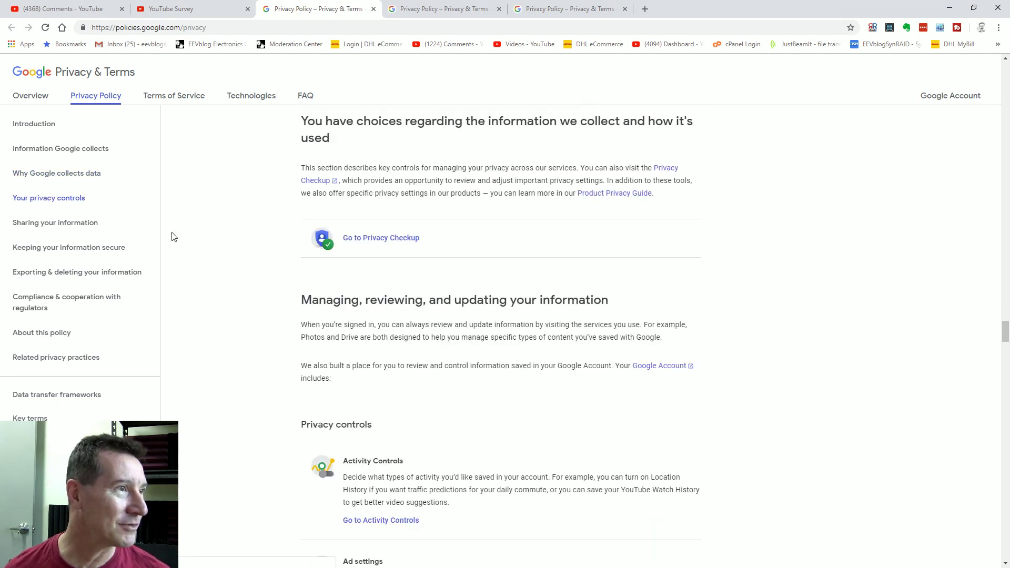
scroll(336, 273, "down", 4)
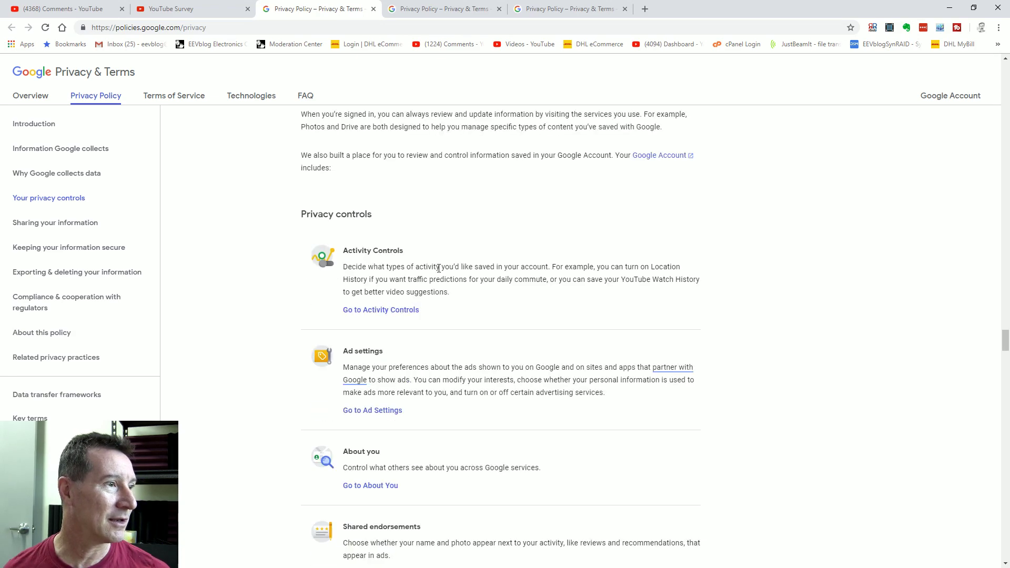
scroll(439, 268, "down", 7)
scroll(421, 269, "down", 5)
scroll(368, 269, "down", 5)
scroll(273, 270, "down", 5)
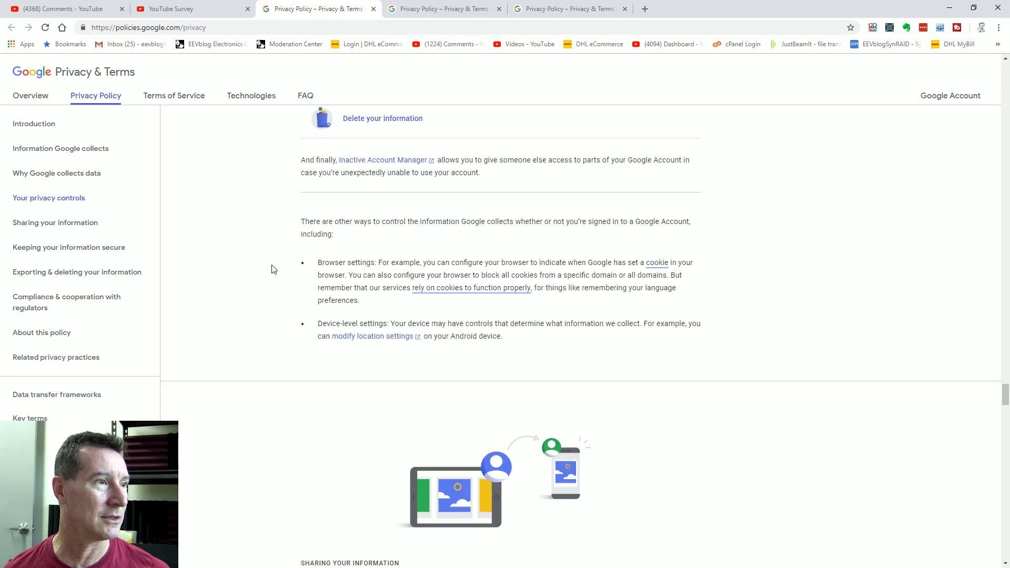
scroll(274, 270, "down", 8)
scroll(444, 287, "down", 7)
scroll(444, 289, "down", 8)
scroll(446, 289, "down", 8)
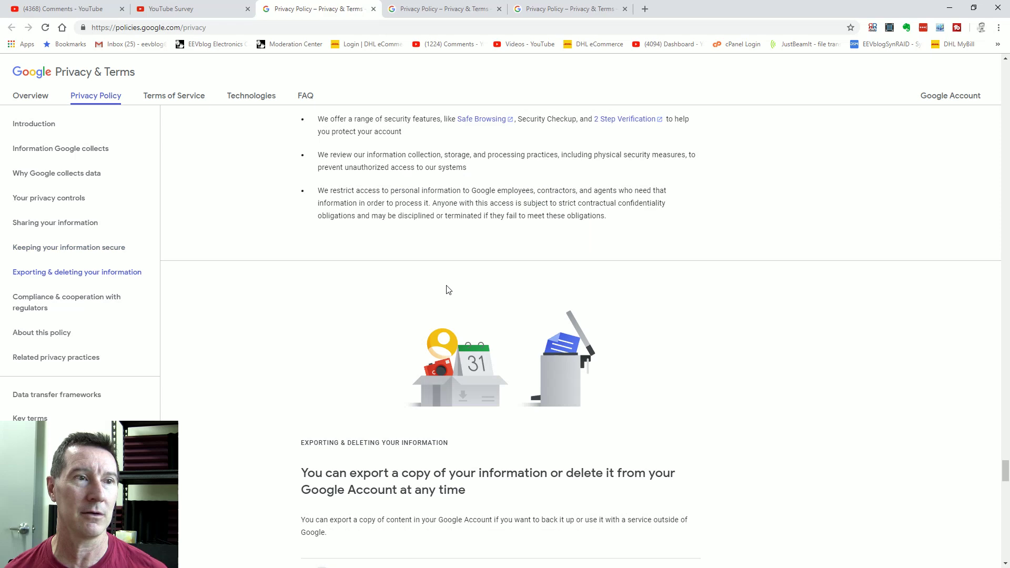
scroll(447, 289, "down", 10)
scroll(445, 284, "down", 10)
scroll(442, 289, "down", 2)
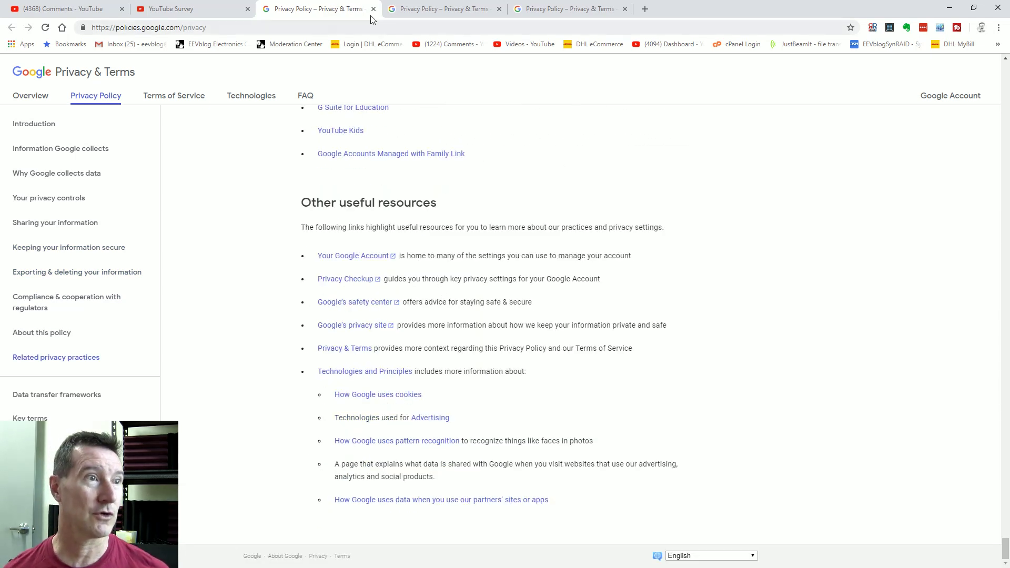
Close the safety and reliability side note and return to the YouTube Survey tab.
left_click(466, 10)
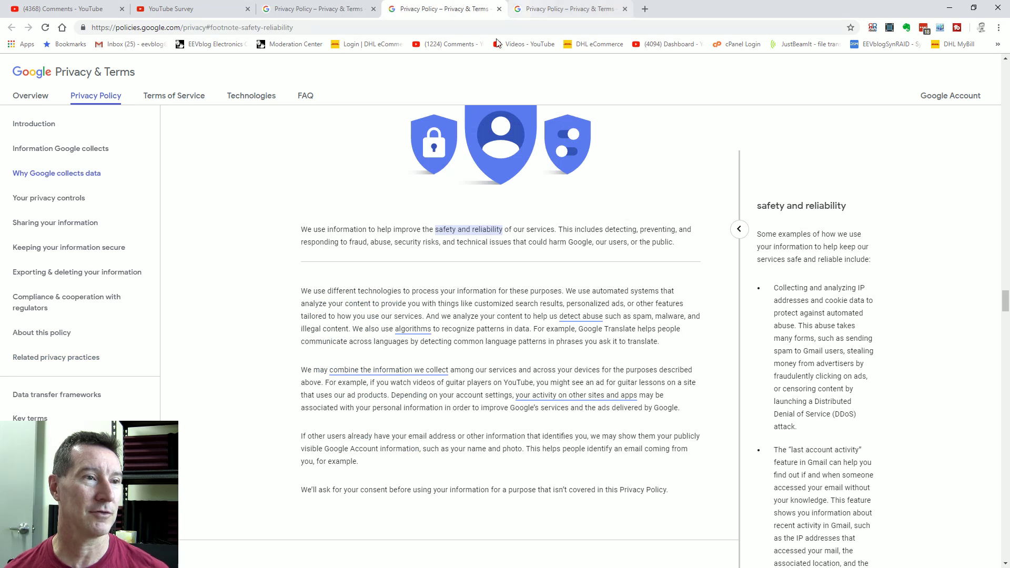
left_click(482, 269)
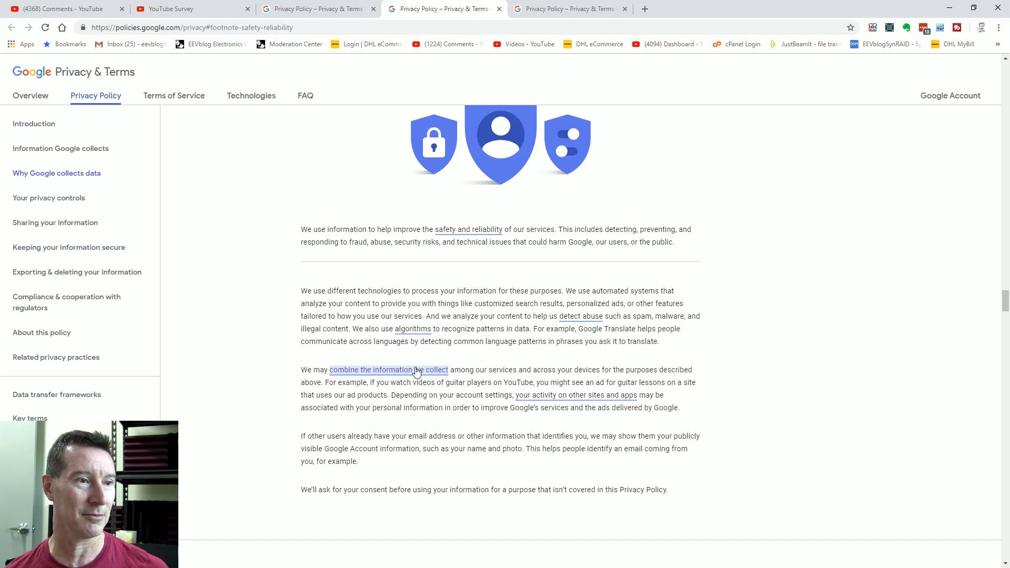
scroll(497, 398, "down", 5)
scroll(489, 392, "down", 8)
scroll(488, 393, "down", 8)
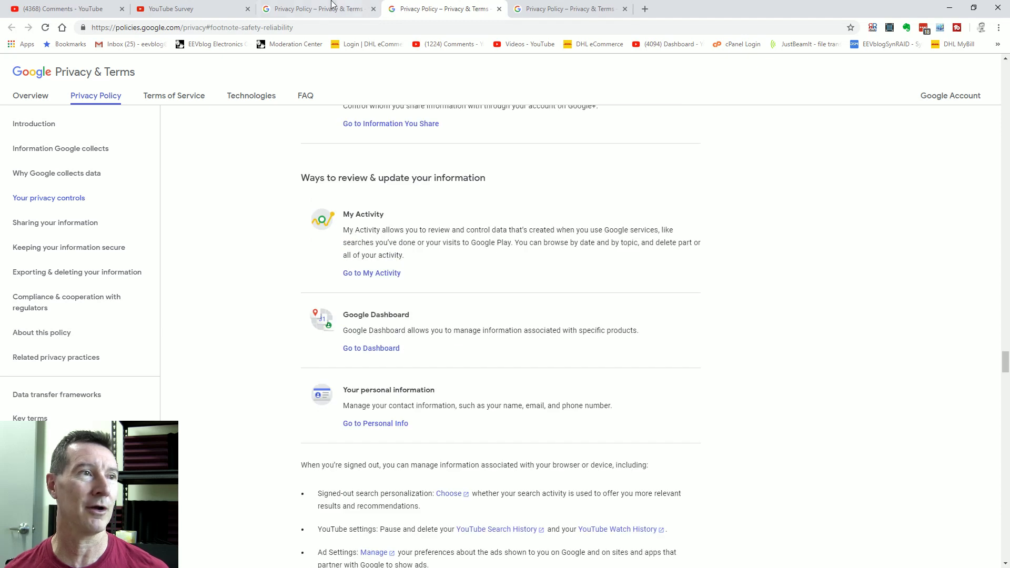
left_click(186, 15)
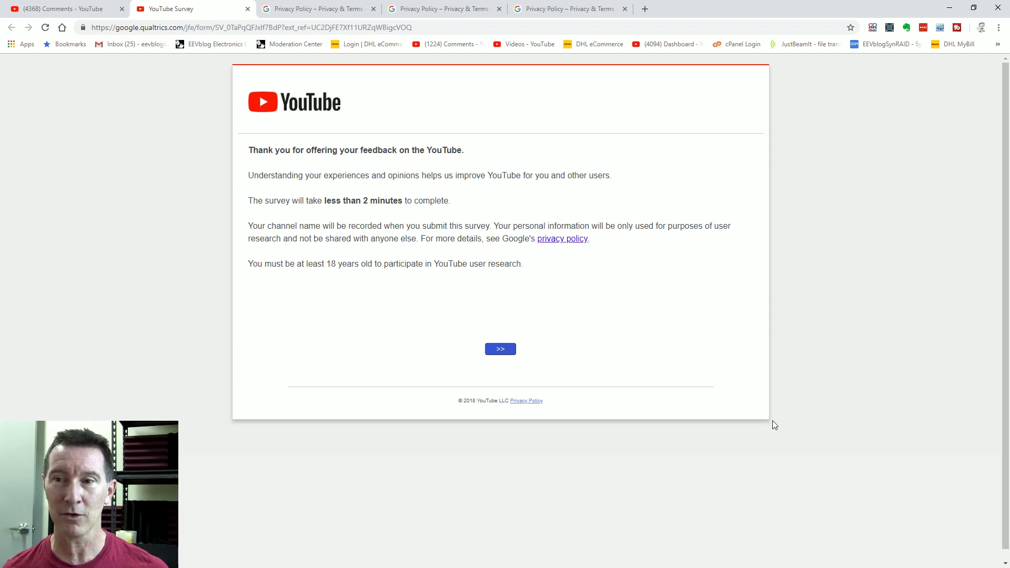
Begin the survey, answer Yes to having a merch store, and continue.
left_click(501, 349)
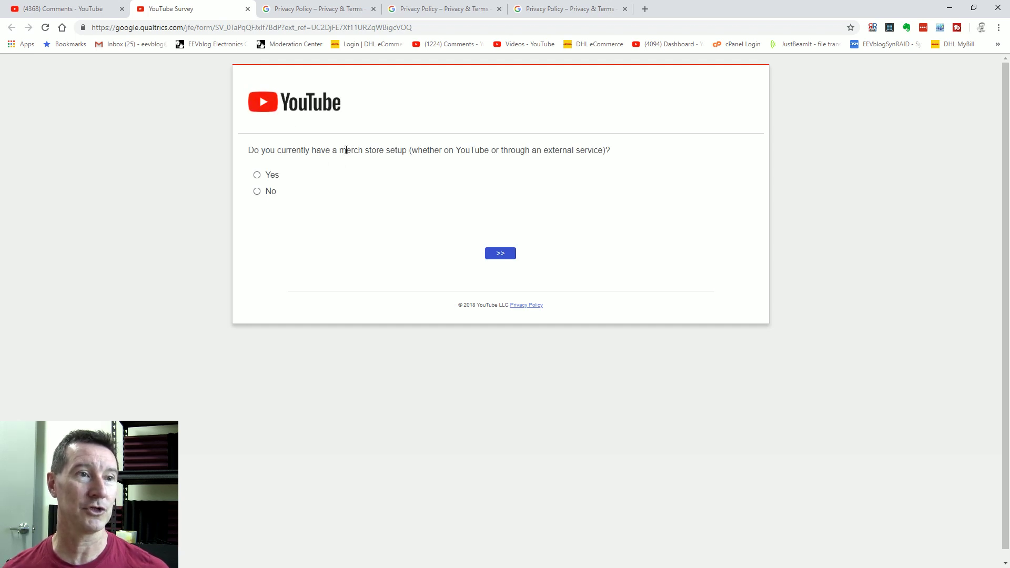
left_click(257, 175)
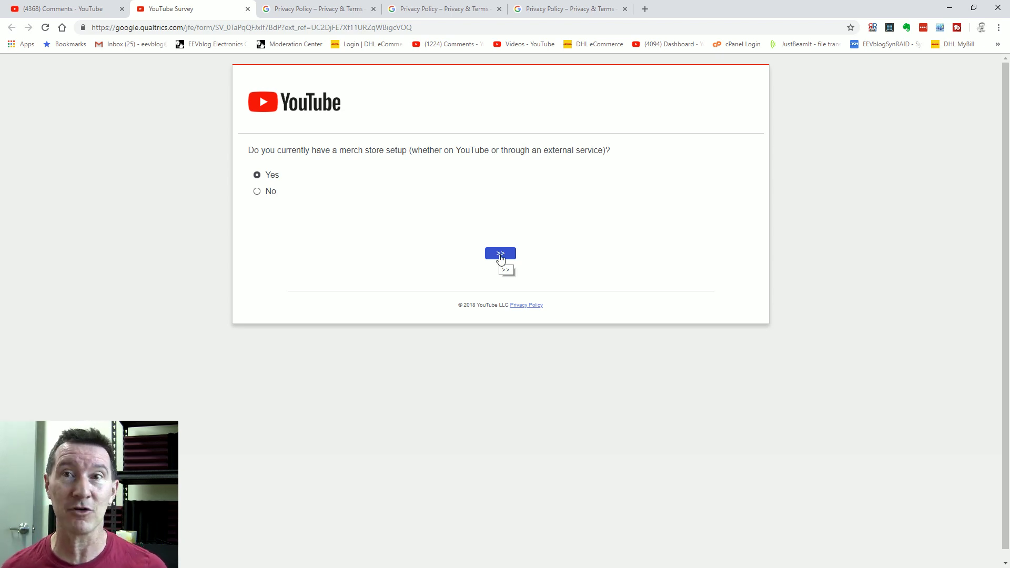
left_click(499, 256)
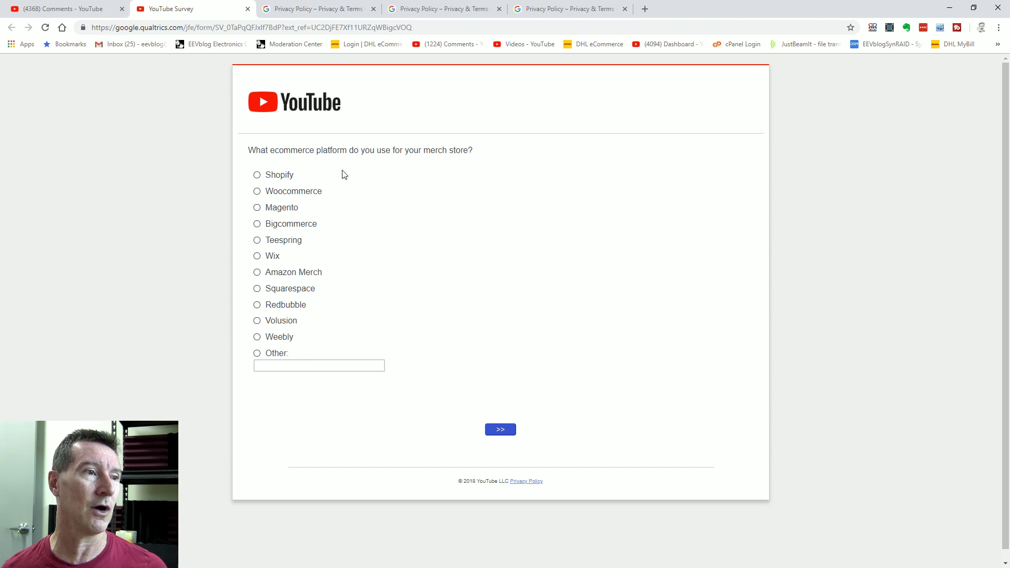
Select Teespring as the ecommerce platform and continue to the next page.
left_click(258, 241)
left_click(258, 192)
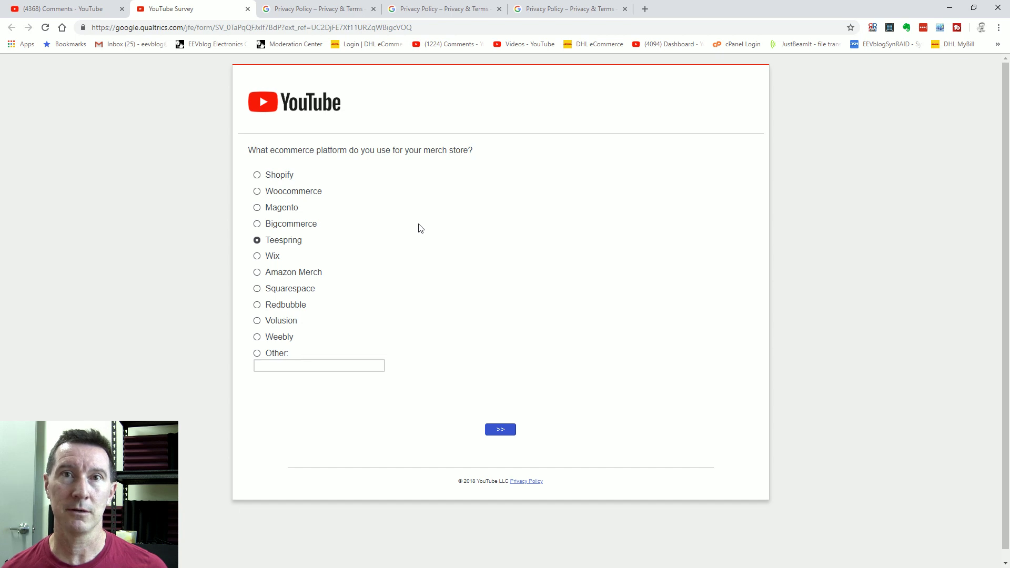
left_click(500, 430)
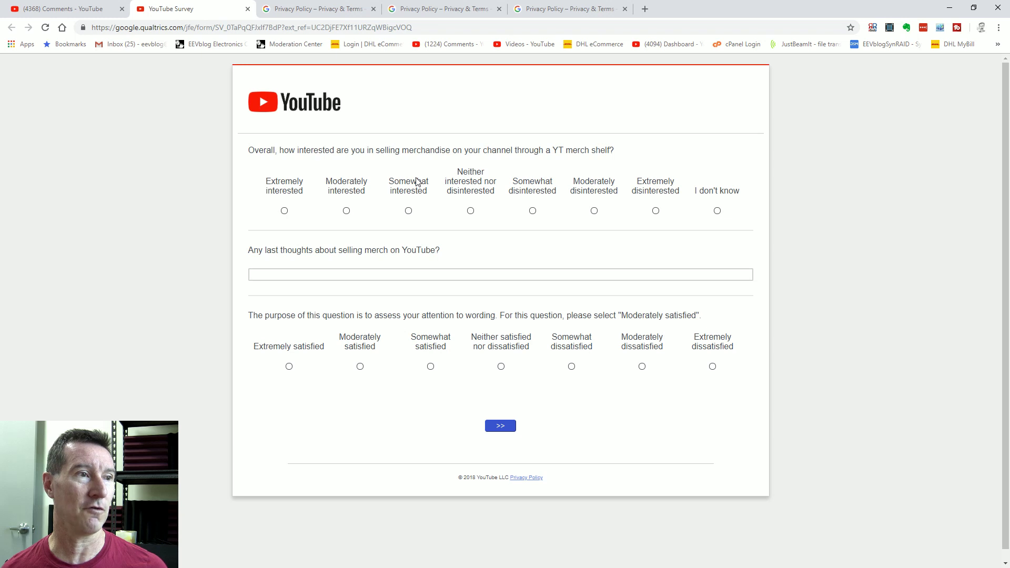
Answer the YT merch shelf interest question with Extremely interested.
left_click(284, 210)
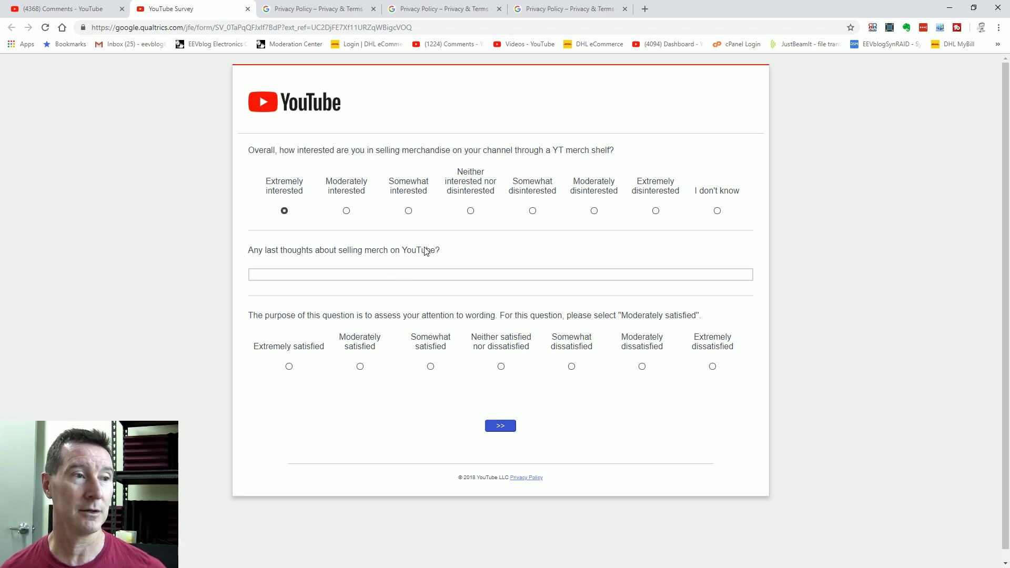
Mark the attention check Moderately satisfied and submit the final page.
scroll(289, 338, "down", 1)
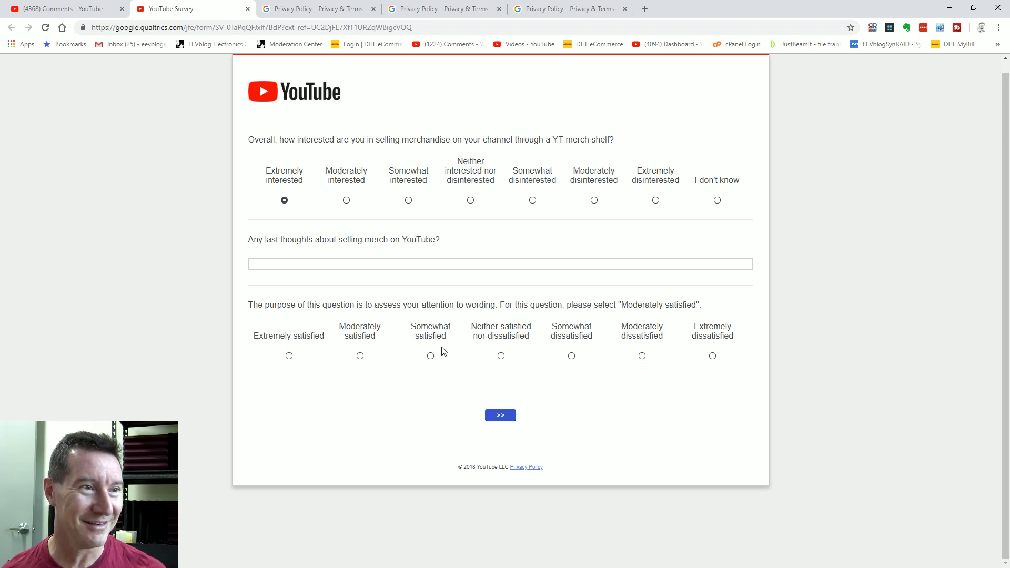
left_click(360, 356)
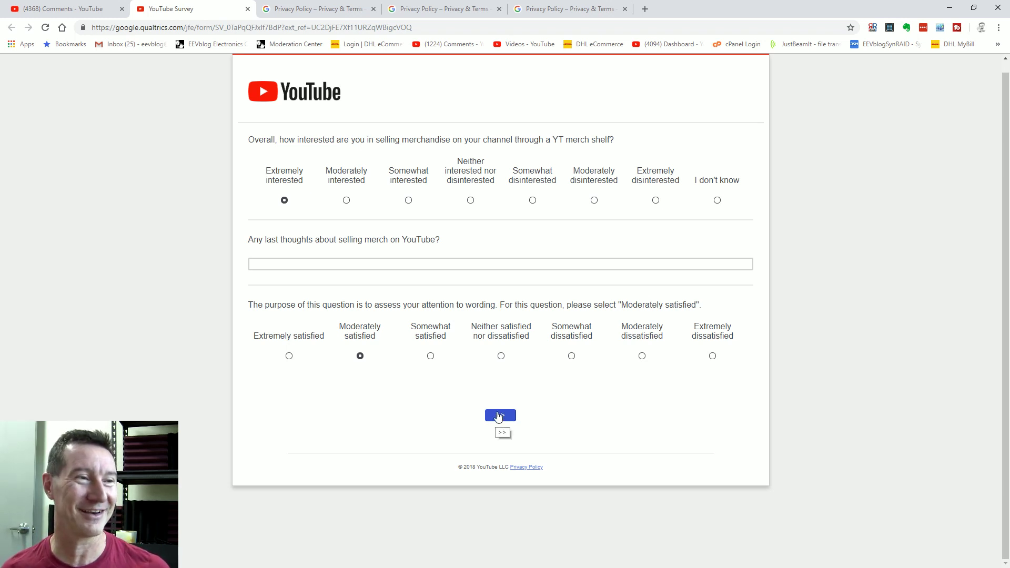
left_click(499, 416)
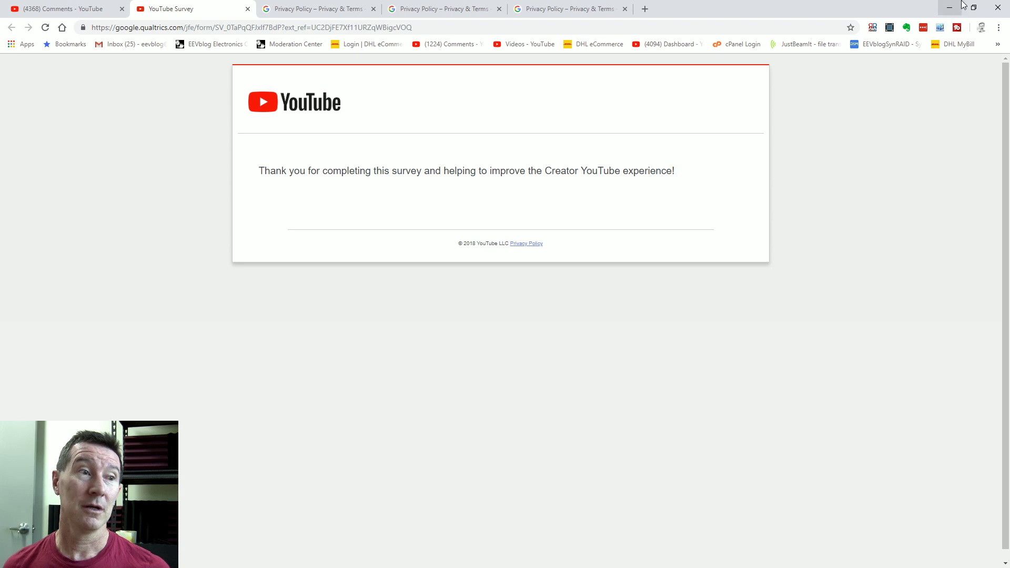
right_click(984, 189)
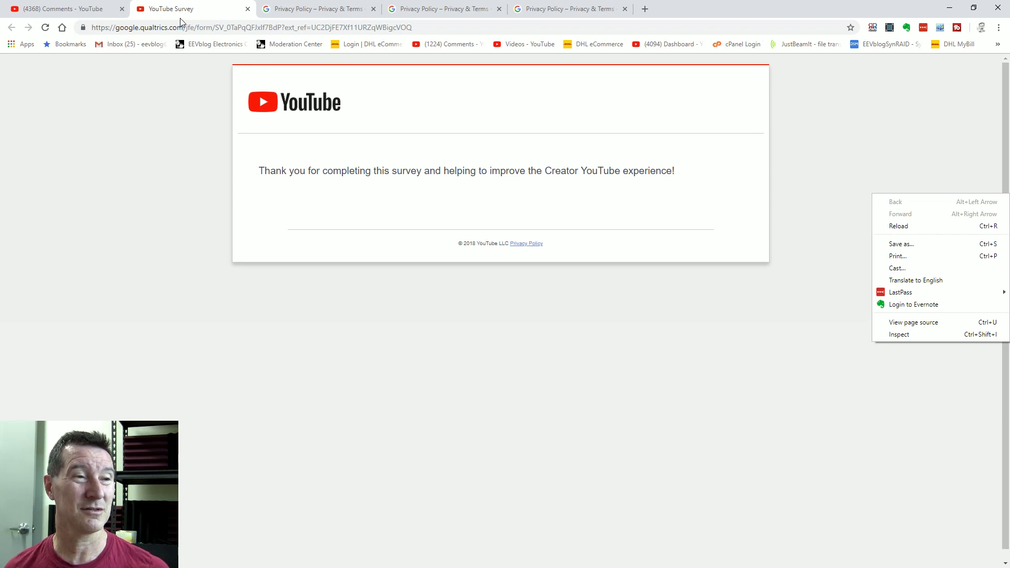
left_click(348, 177)
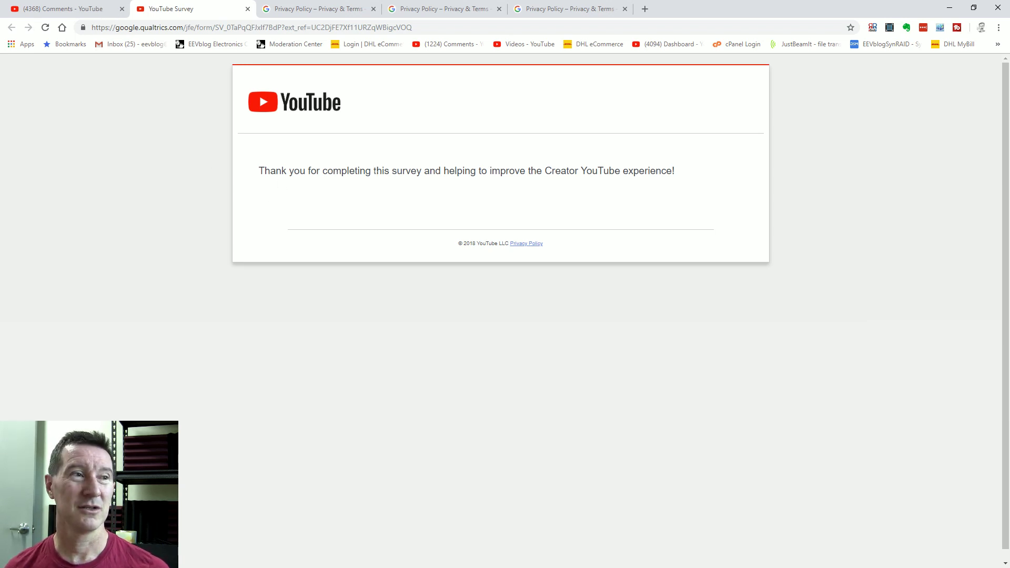